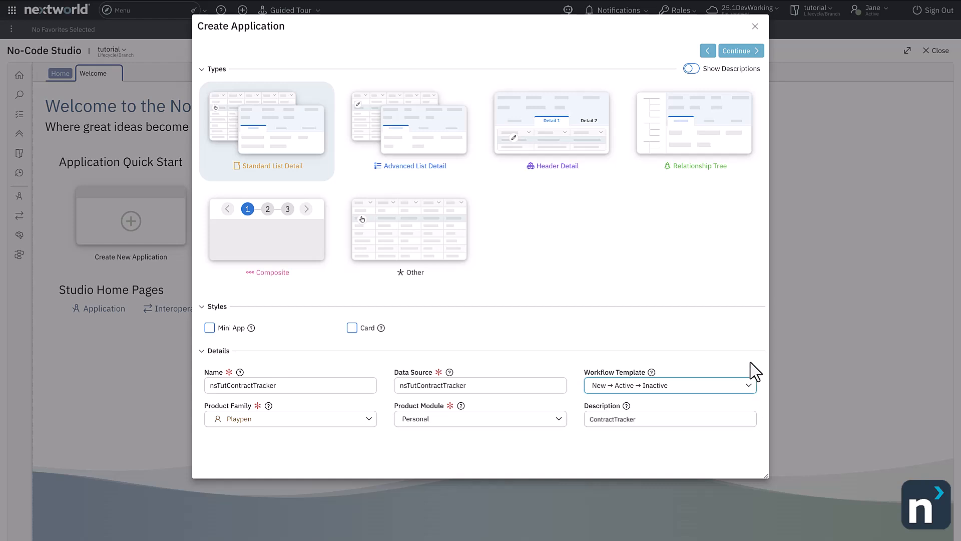
Create the Standard List Detail application nsTutContractTracker with the New → Active → Inactive workflow template and save it while keeping it open.
left_click(739, 51)
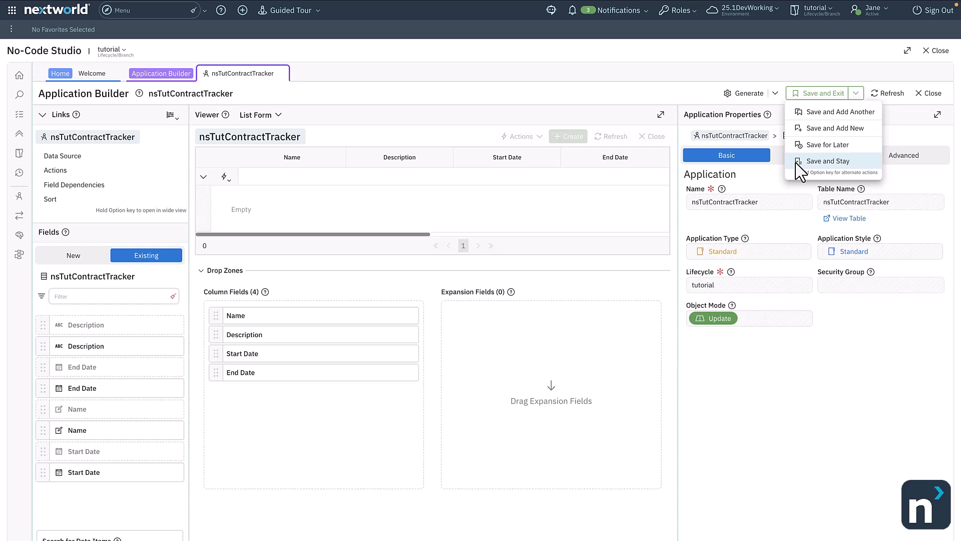
left_click(827, 160)
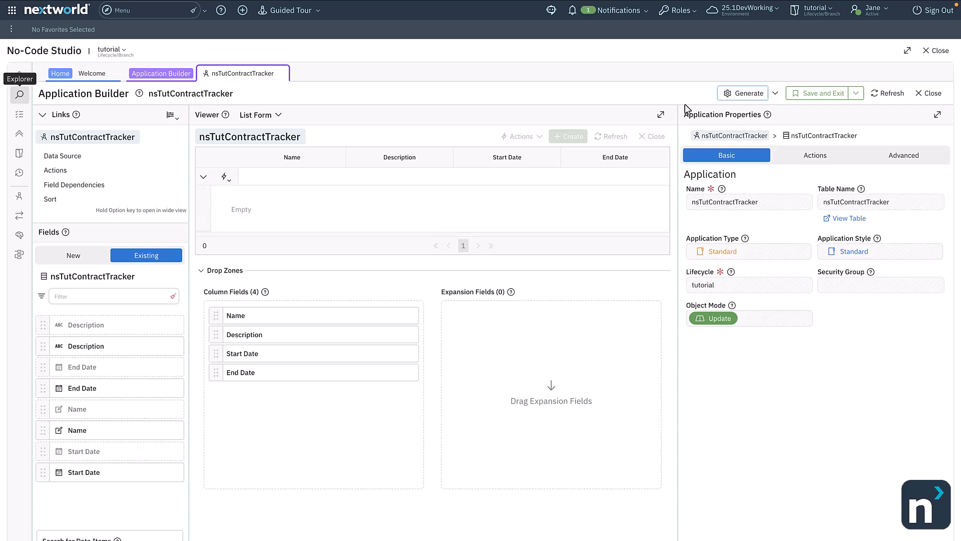
Find nstutContractTracker in the Explorer and open its workflow to examine the transitions.
left_click(38, 126)
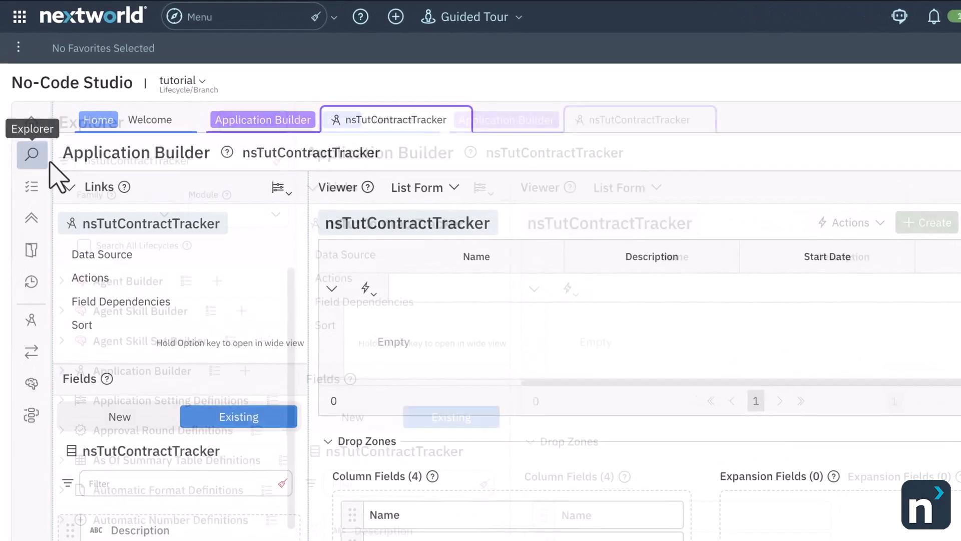
type("nstutContractTracker")
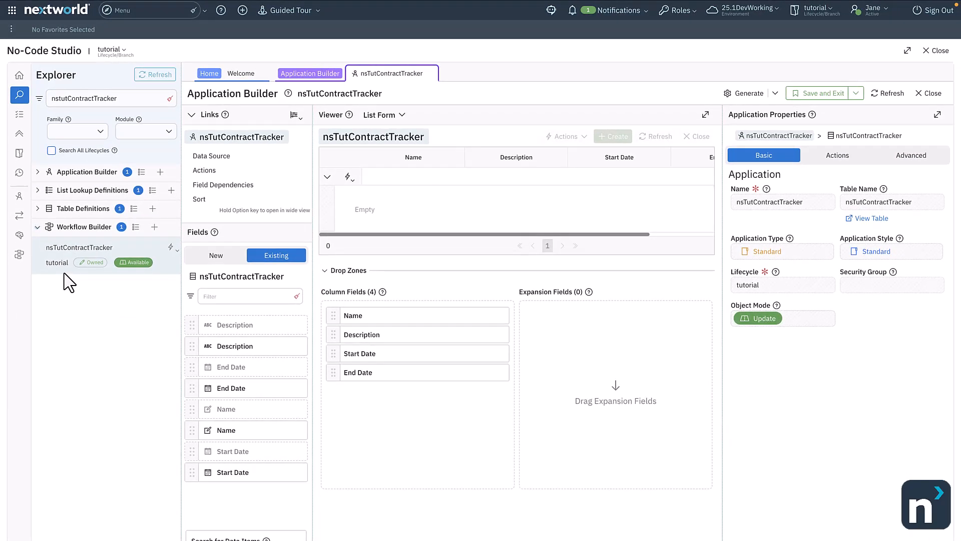
left_click(64, 270)
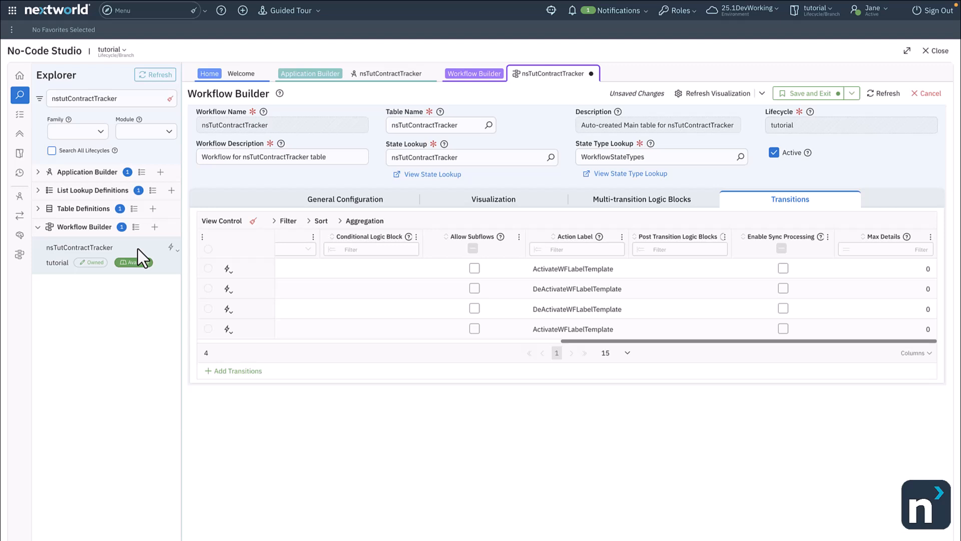
Launch the nsTutContractTracker application and save a contract record with description 6 month, start date 6/1/2025 and end date 7/1/2025.
left_click(386, 83)
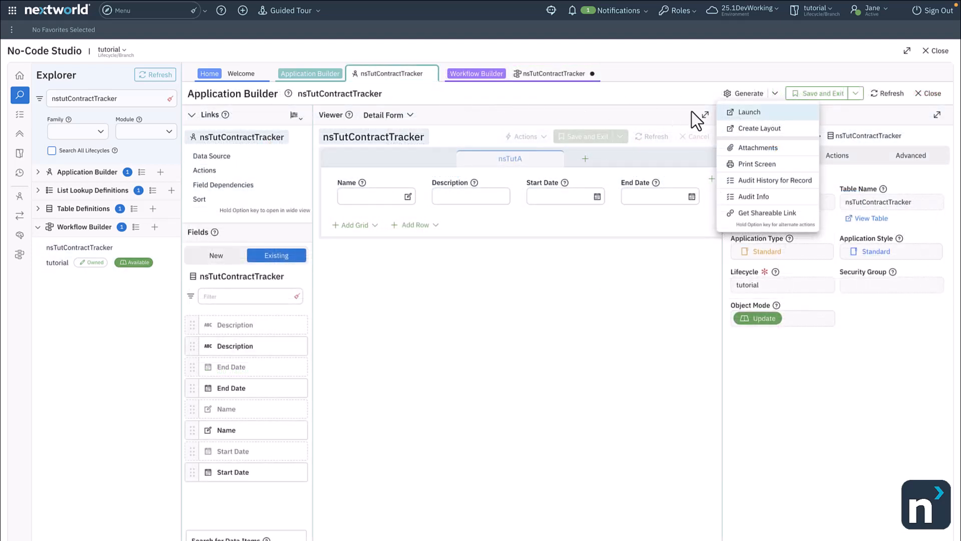
left_click(720, 113)
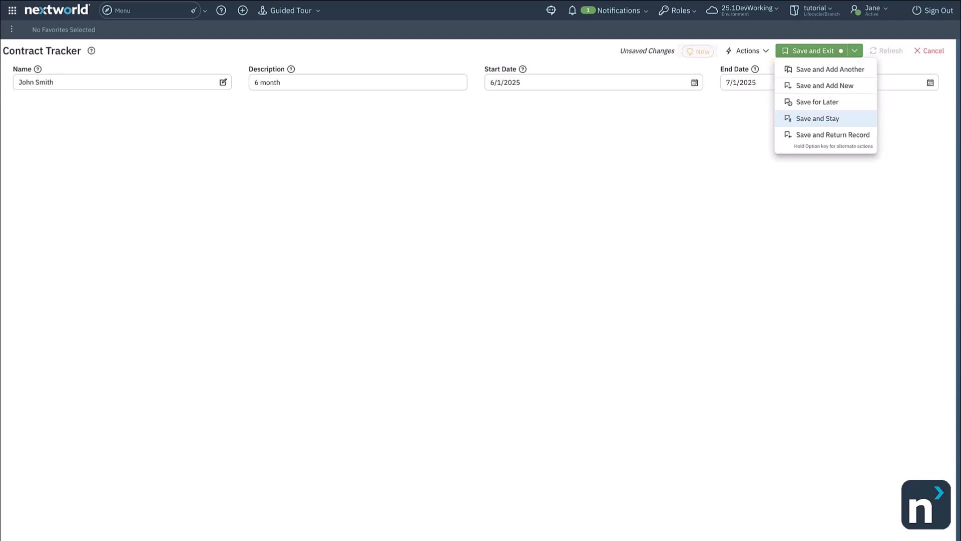
left_click(857, 120)
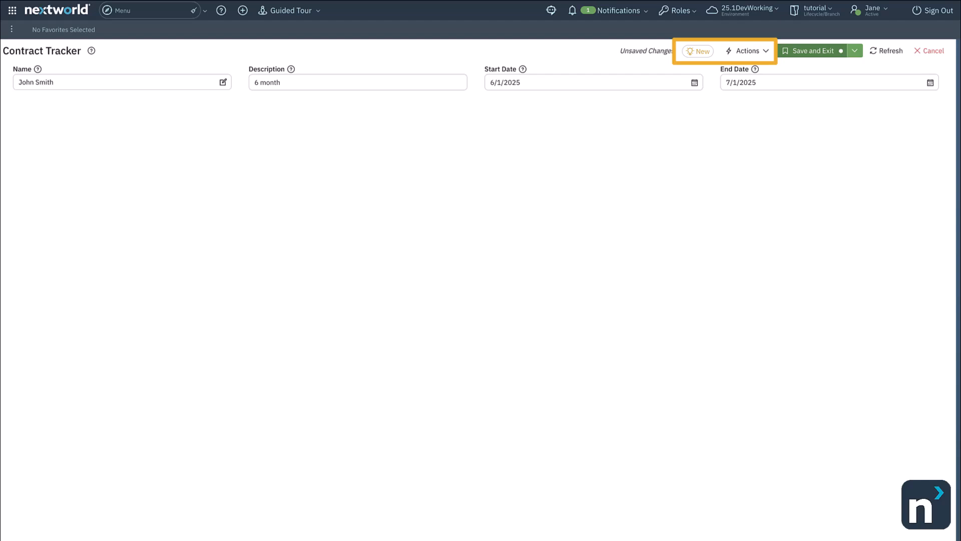
Activate the new contract record and save it while keeping it open.
left_click(768, 52)
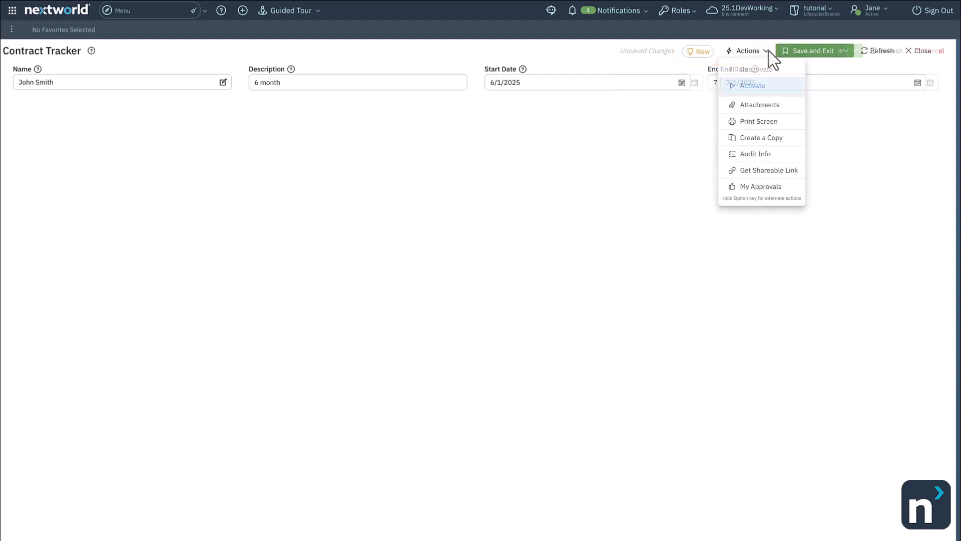
left_click(790, 87)
left_click(853, 51)
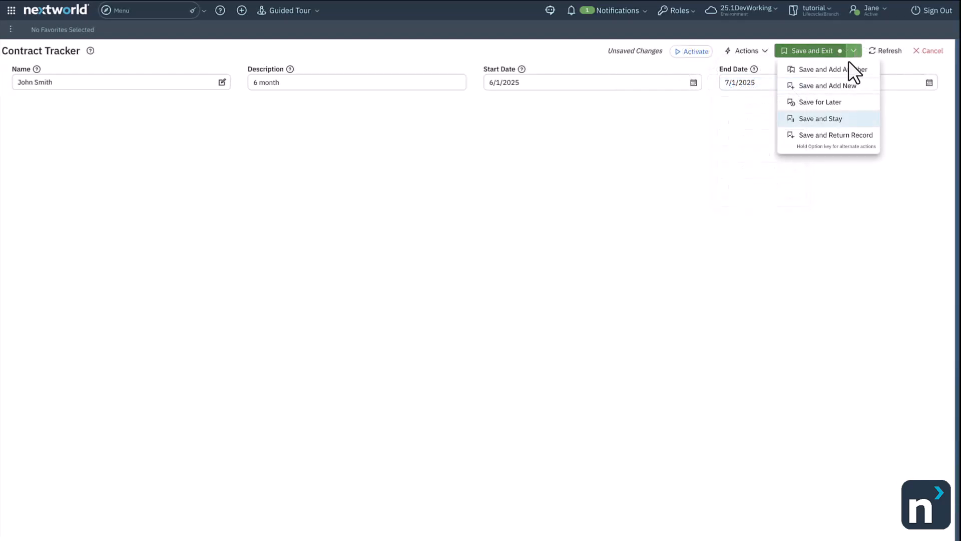
left_click(865, 118)
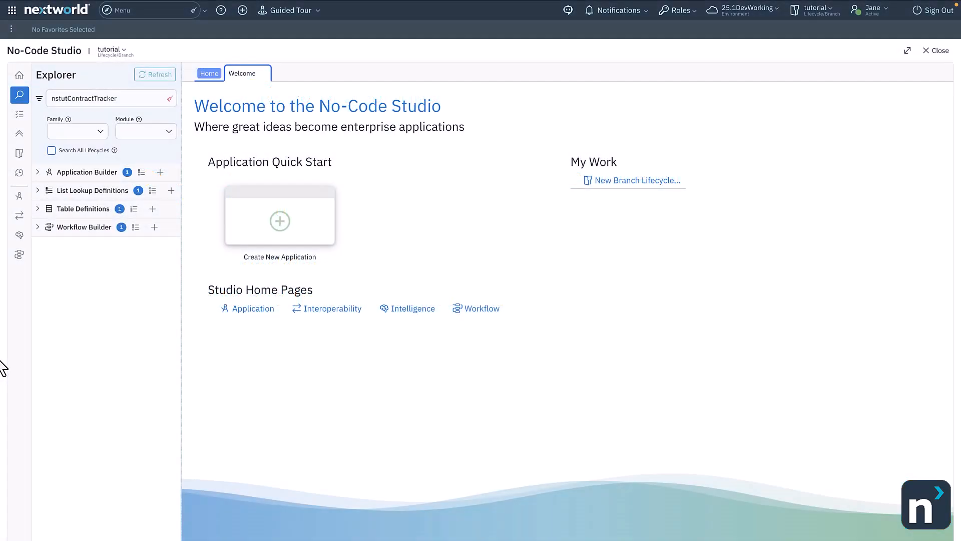
In the nsTutContractTracker workflow's state lookup, add key ONHOLD, described On Hold, with an Exclamation icon and Spectrum Green text, and save.
left_click(86, 228)
left_click(104, 266)
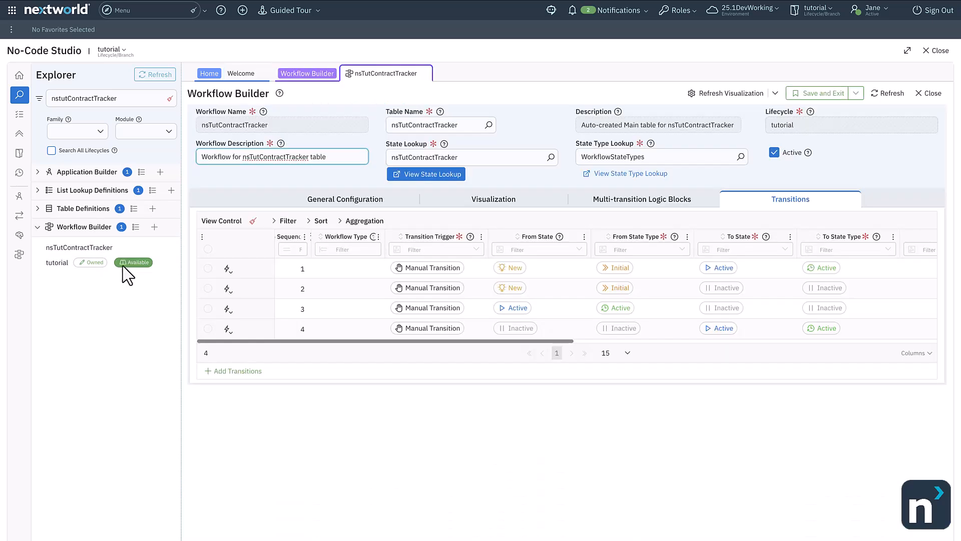
left_click(418, 174)
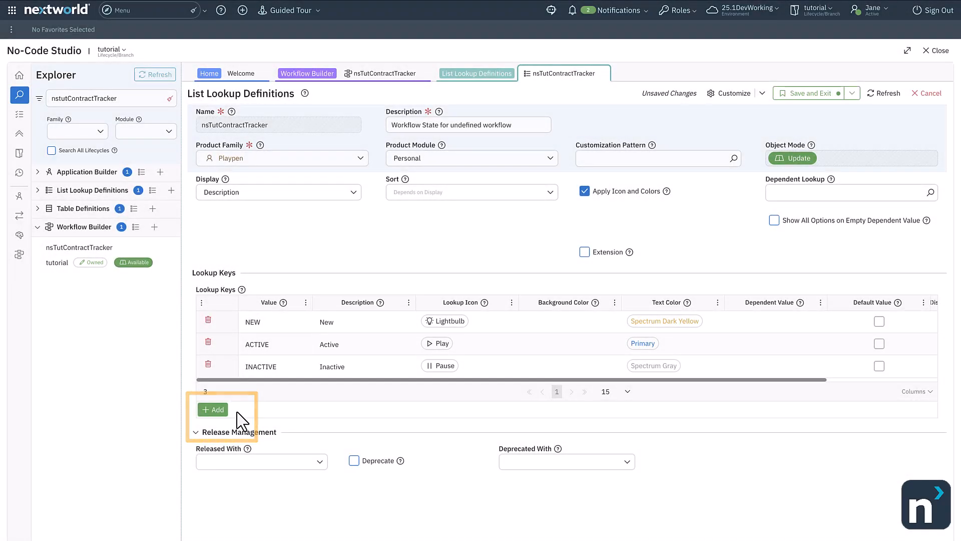
left_click(213, 409)
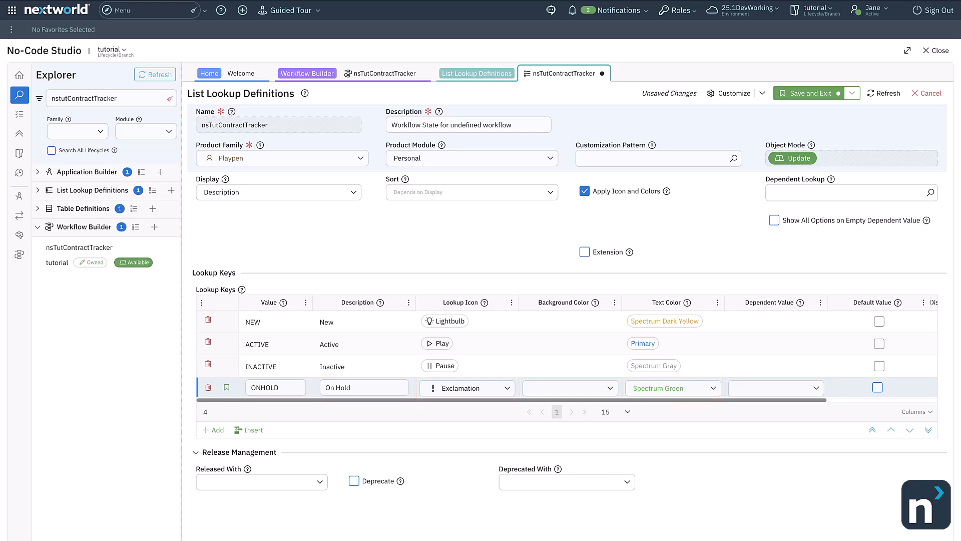
left_click(809, 98)
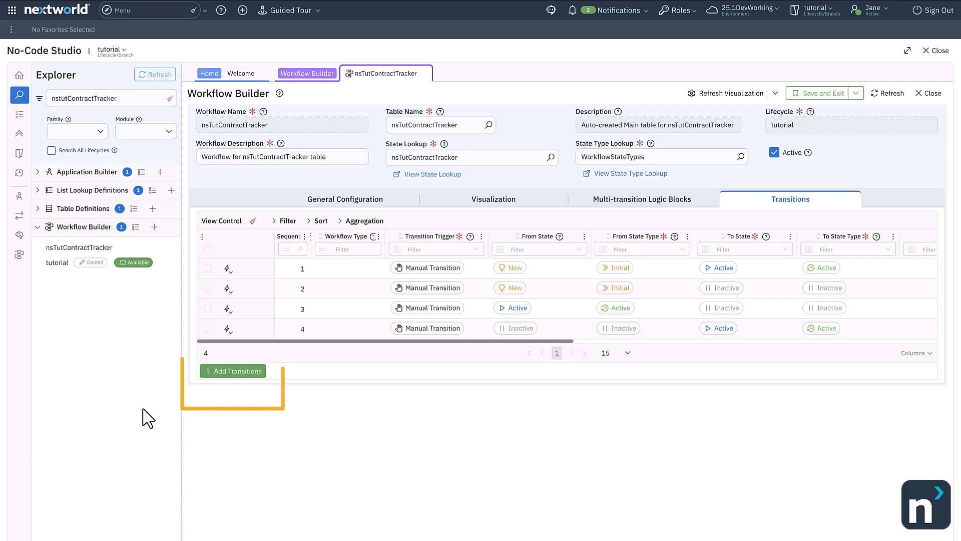
Add a manual Active-to-On Hold transition and a synonym for the label data item nsTutOnHoldActionLabel, described as Place on Hold Label.
left_click(234, 371)
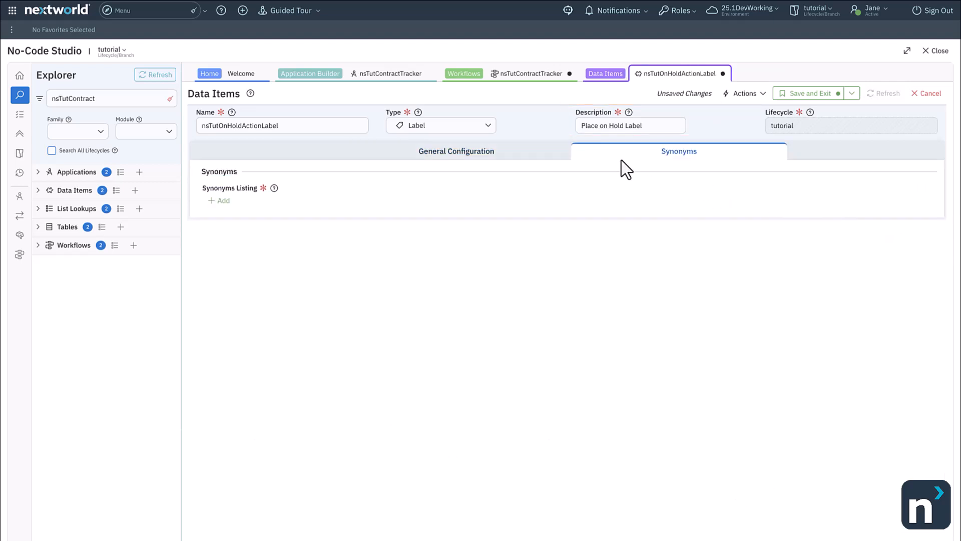
left_click(225, 206)
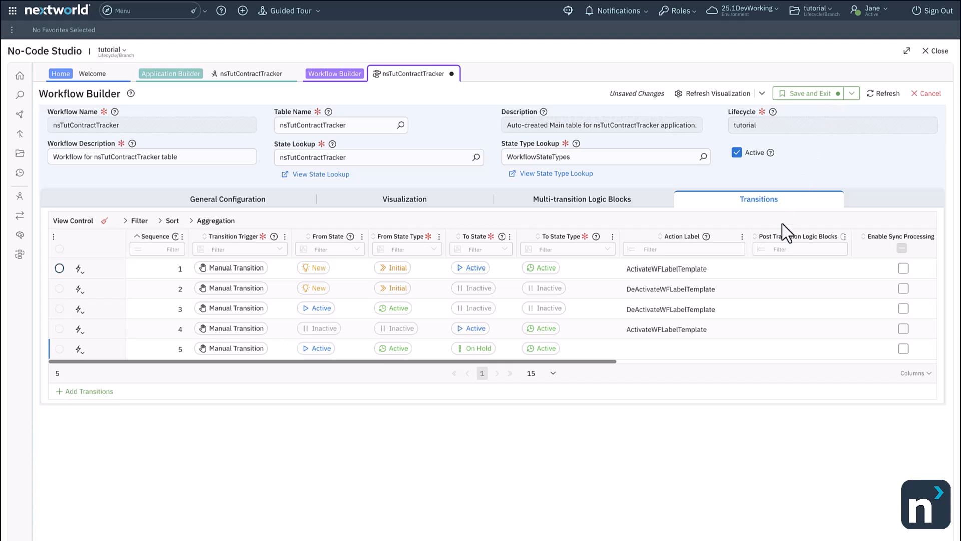
Set the Active-to-On Hold transition's action label to nsTutOnHoldActionLabel and save the workflow with manual On Hold-to-Active and On Hold-to-Inactive transitions.
left_click(734, 349)
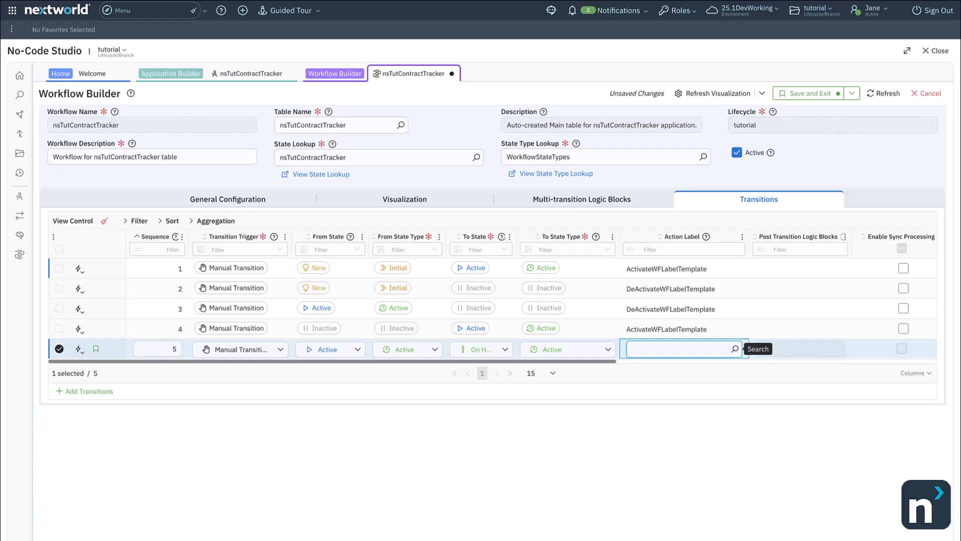
left_click(735, 349)
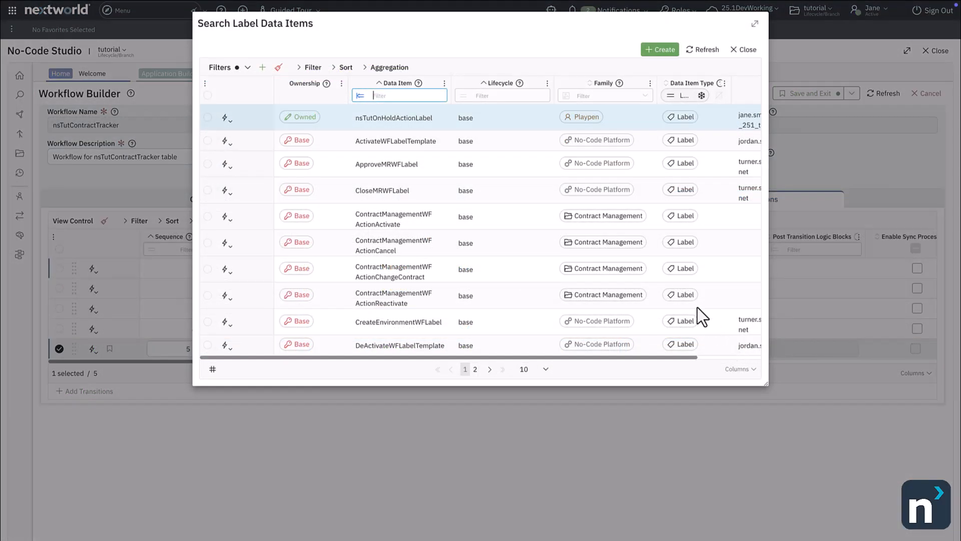
left_click(524, 116)
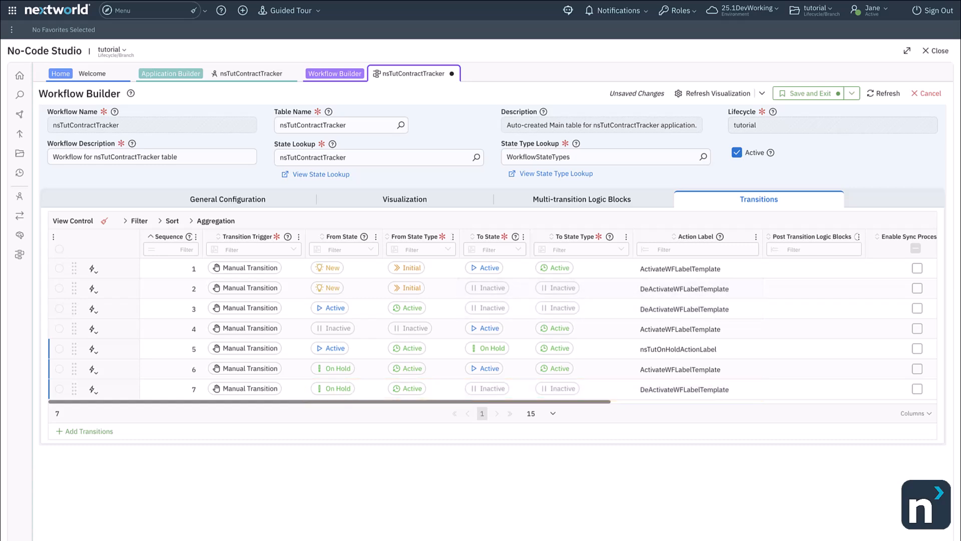
left_click(813, 100)
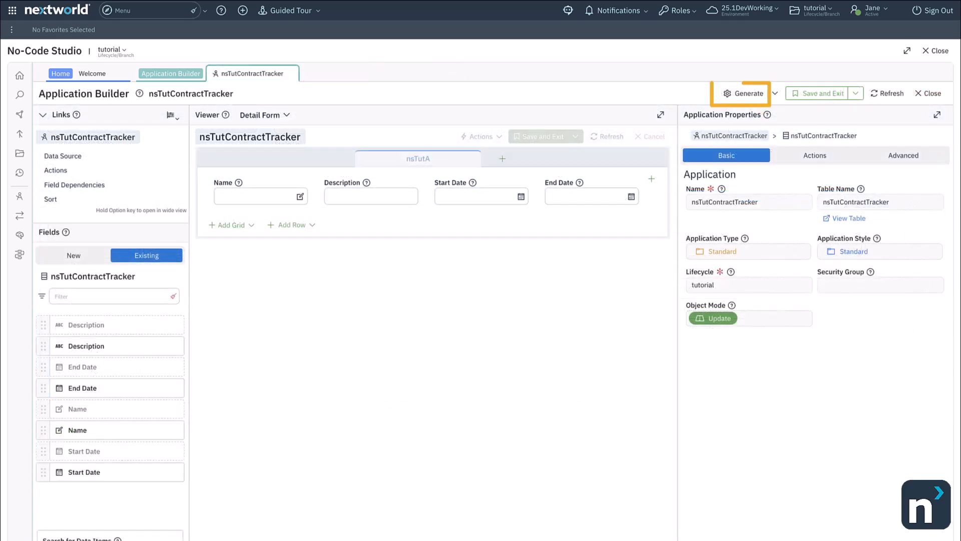
Launch the nsTutContractTracker application, place the active 6 month contract record on hold and save it while keeping it open.
left_click(776, 94)
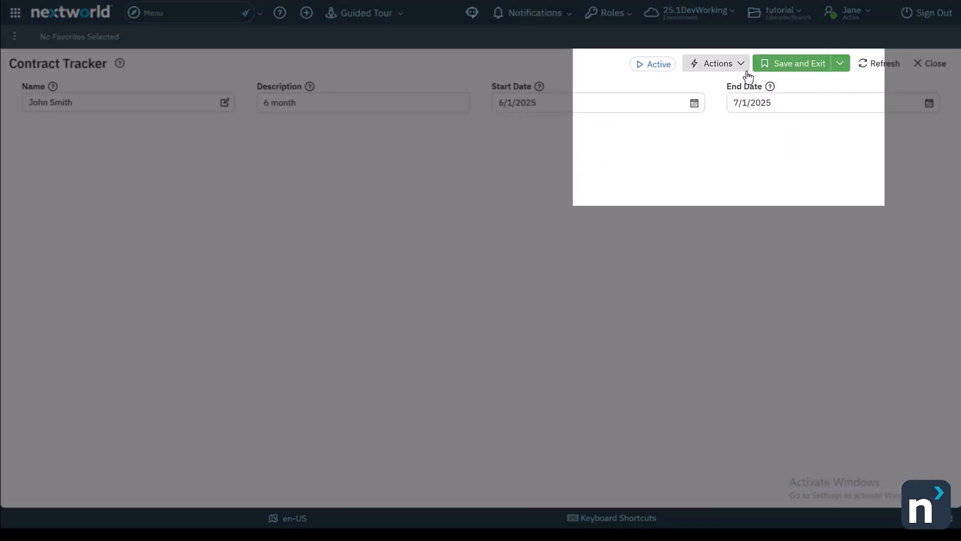
left_click(740, 63)
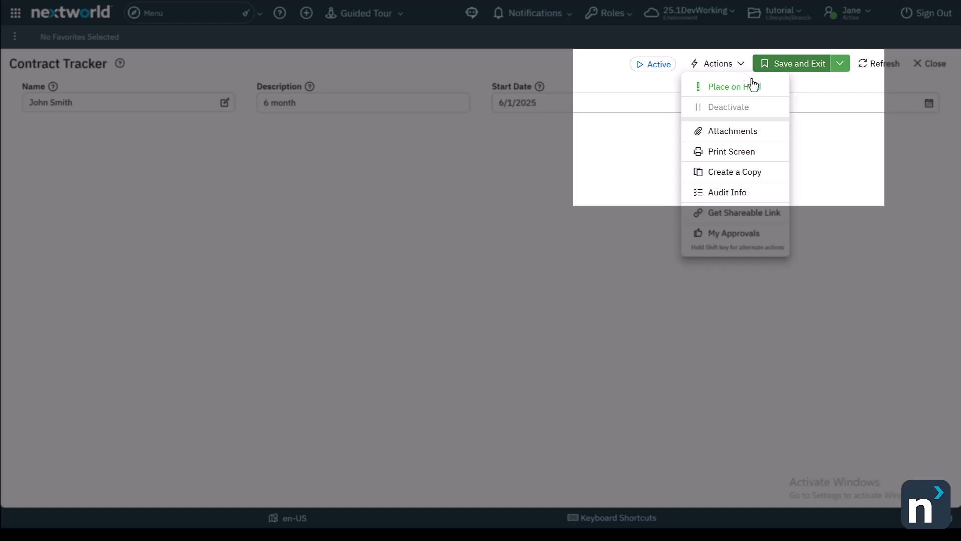
left_click(754, 90)
left_click(835, 64)
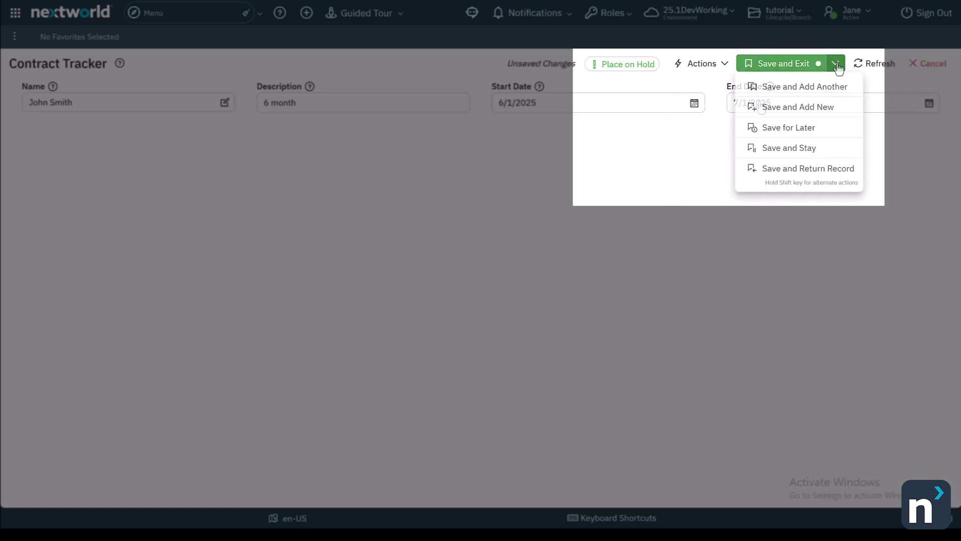
left_click(829, 151)
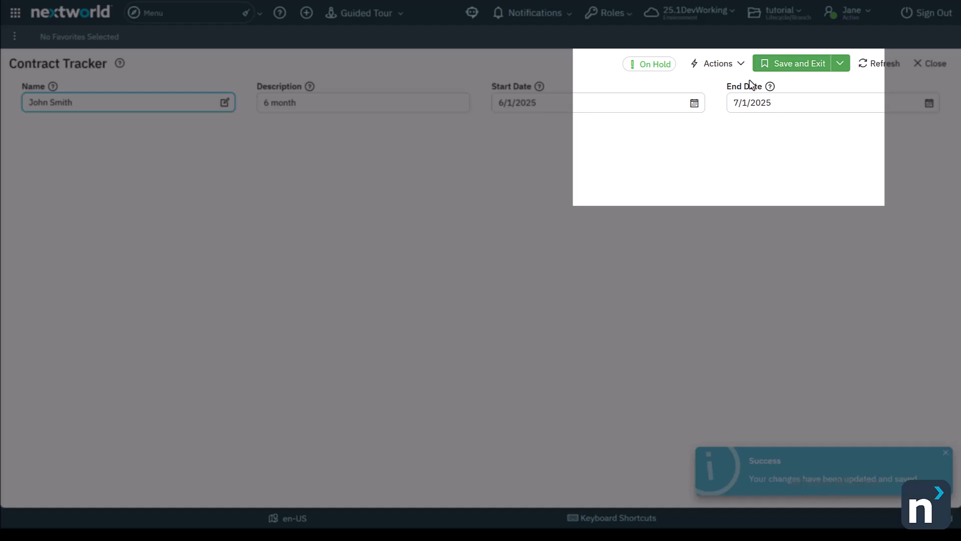
Reactivate the on-hold contract record and save it while keeping it open.
left_click(731, 64)
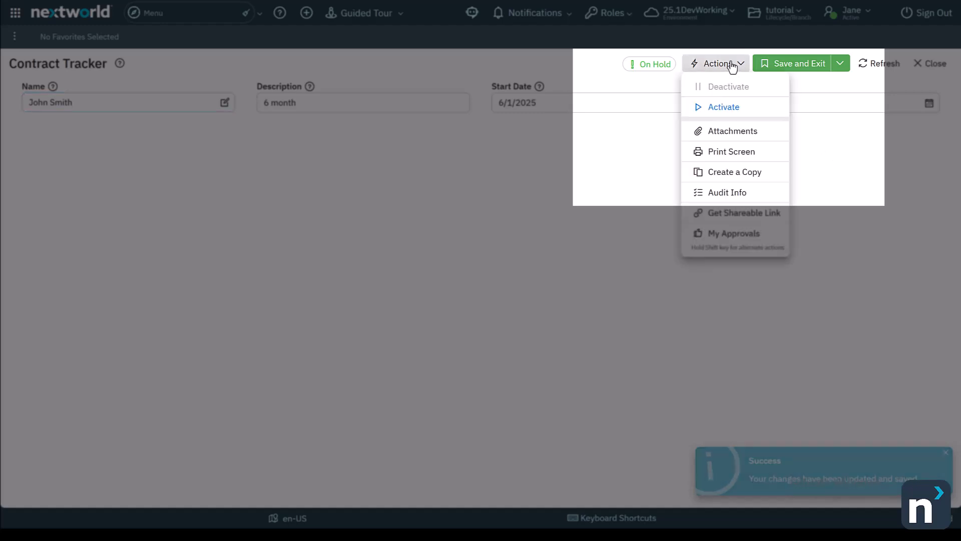
left_click(768, 111)
left_click(840, 70)
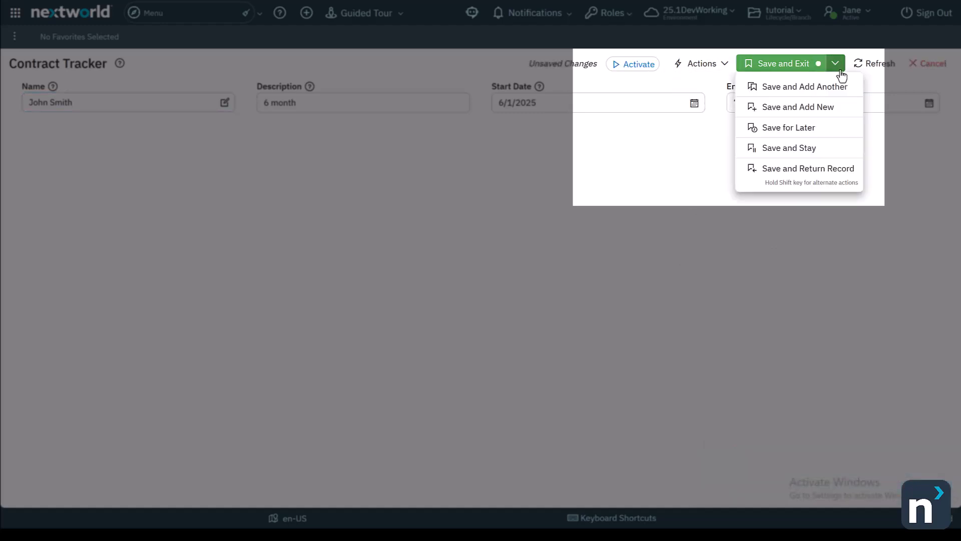
left_click(769, 147)
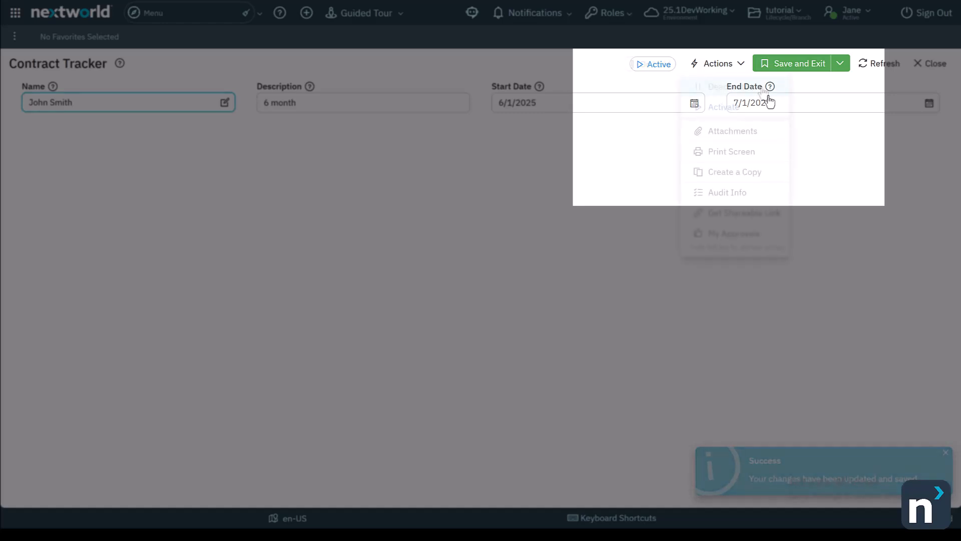
Deactivate the active contract record and save it while keeping it open.
left_click(763, 90)
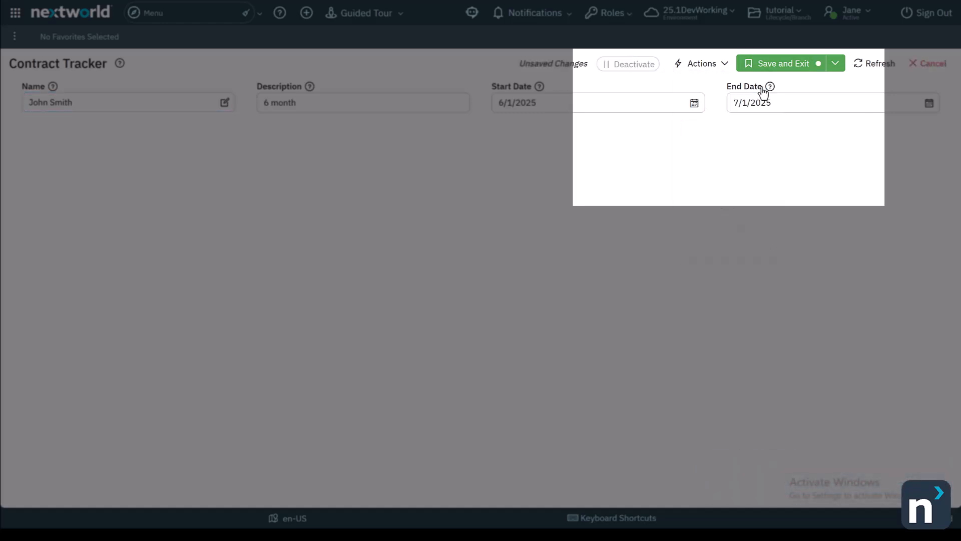
left_click(839, 65)
left_click(827, 150)
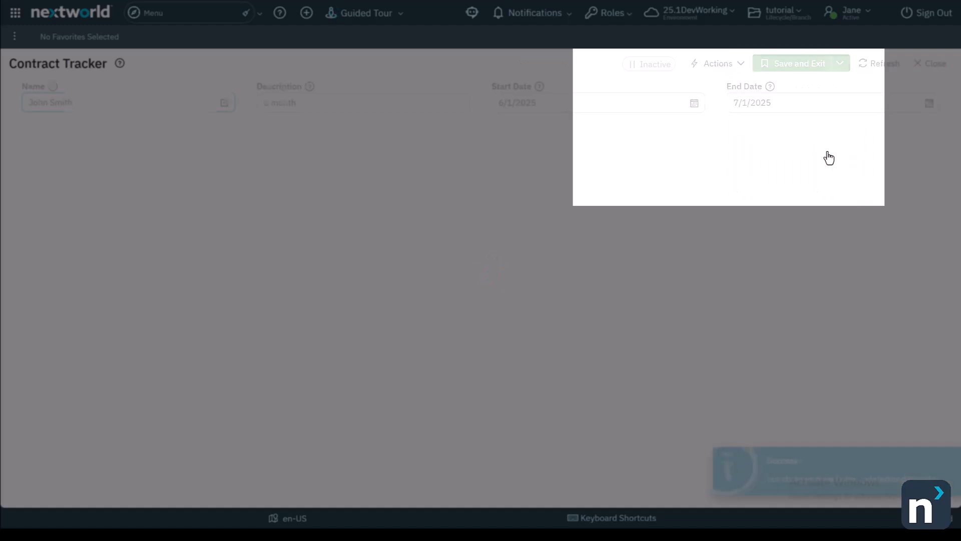